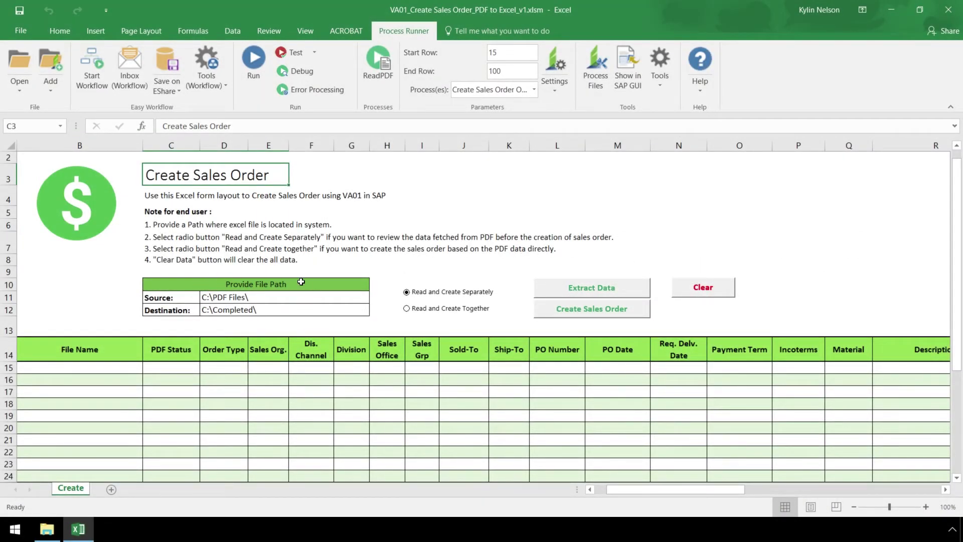
Step: Open C:\PDF Files in File Explorer to list the Sales Order 1, 2 and 4 PDFs
{"action": "left_click", "coordinate": [48, 529]}
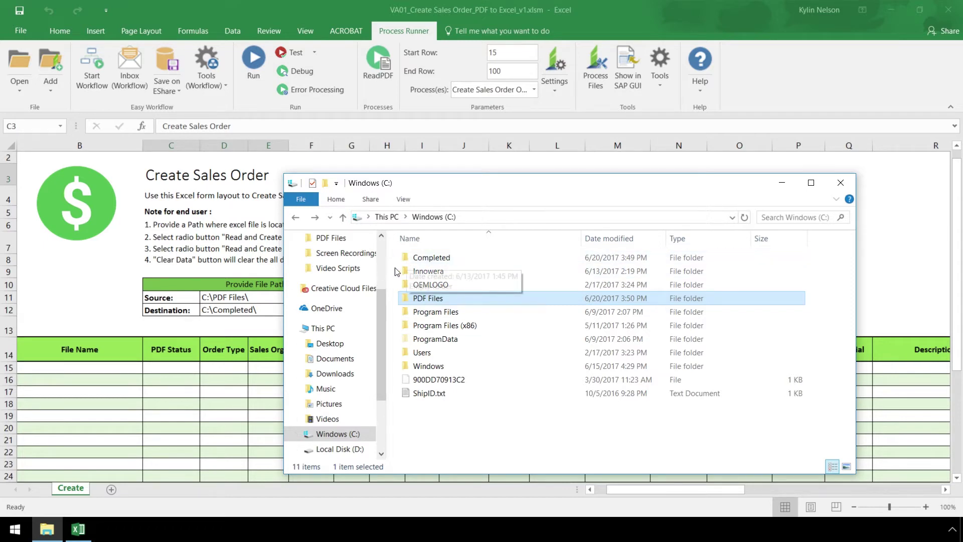
{"action": "double_click", "coordinate": [437, 300]}
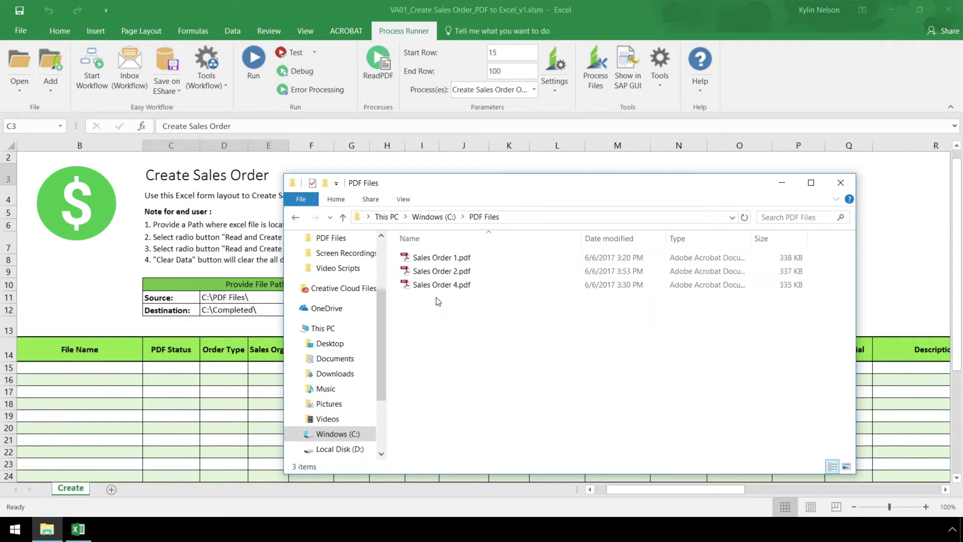
Step: Open Sales Order 1.pdf, highlight its Sales Order Status value 'Ready', and close it
{"action": "double_click", "coordinate": [489, 259]}
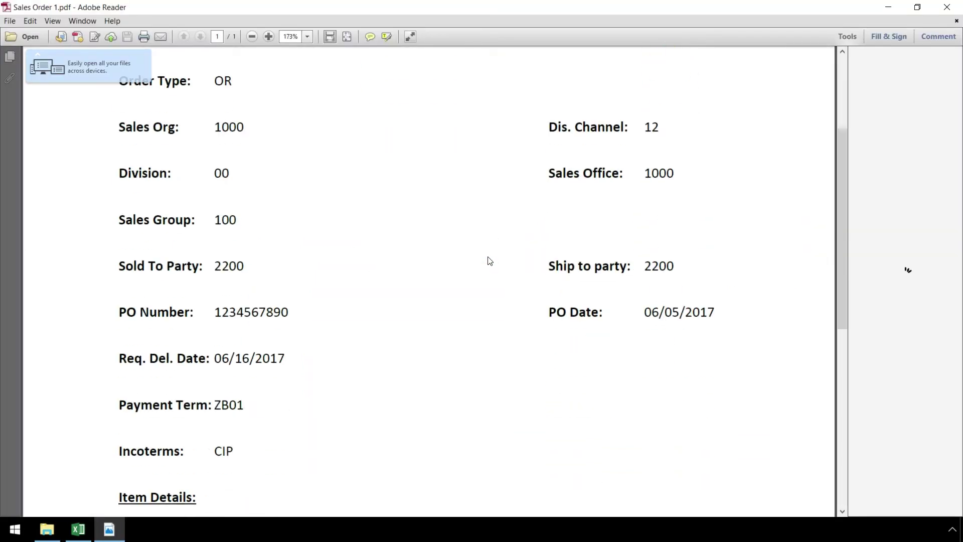
{"action": "scroll", "coordinate": [482, 262], "scroll_direction": "down", "scroll_amount": 8}
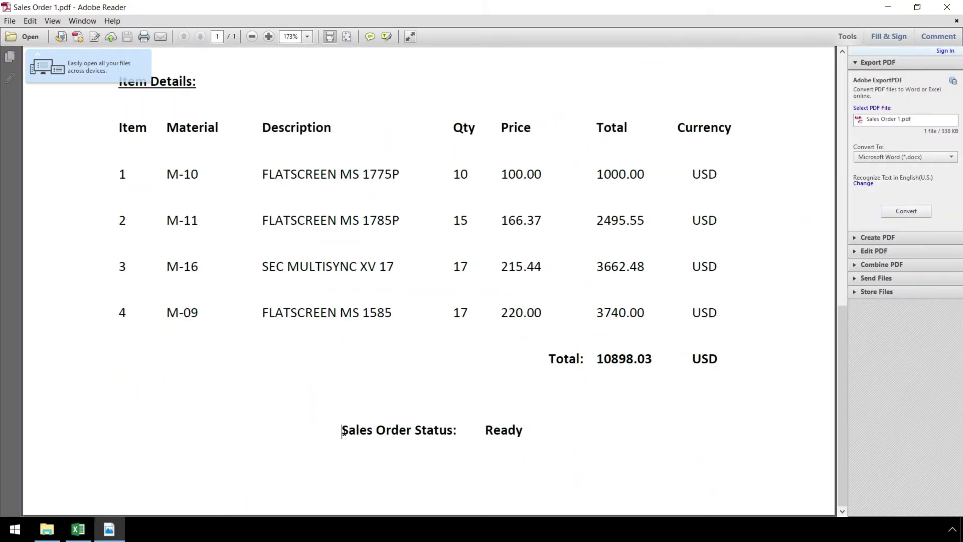
{"action": "left_click_drag", "start_coordinate": [342, 432], "coordinate": [524, 433]}
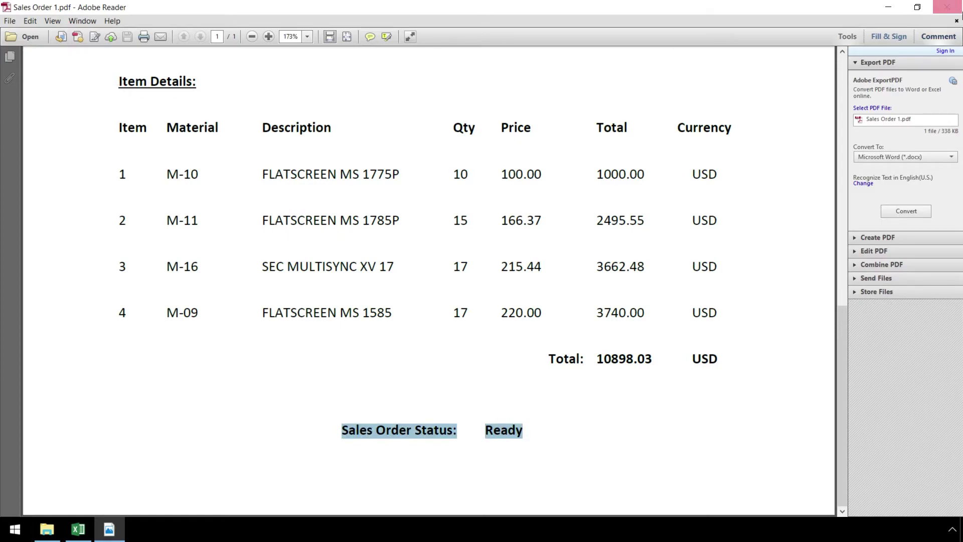
{"action": "left_click", "coordinate": [947, 7]}
Step: Open Sales Order 2.pdf, highlight its Sales Order Status value 'Preview', and close it
{"action": "double_click", "coordinate": [469, 272]}
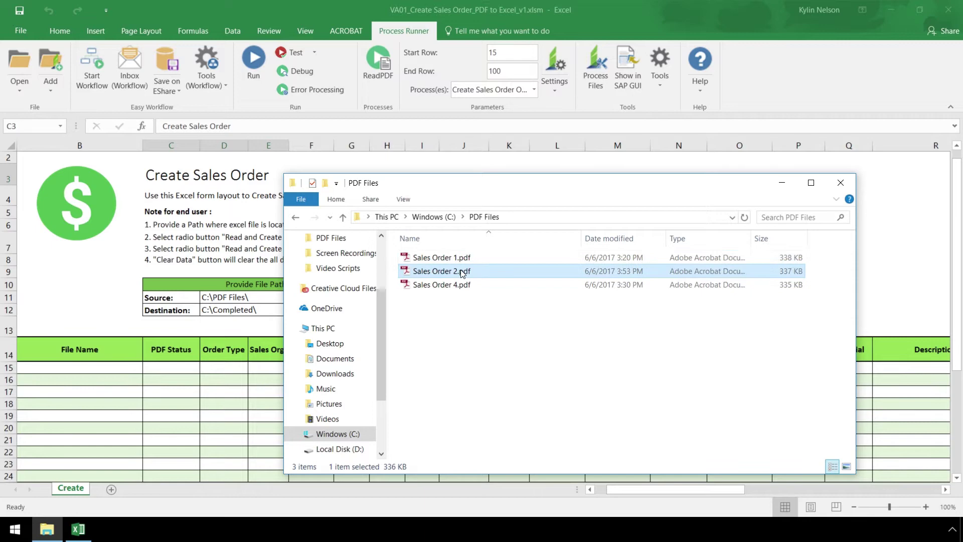
{"action": "scroll", "coordinate": [463, 274], "scroll_direction": "down", "scroll_amount": 3}
{"action": "scroll", "coordinate": [462, 275], "scroll_direction": "down", "scroll_amount": 8}
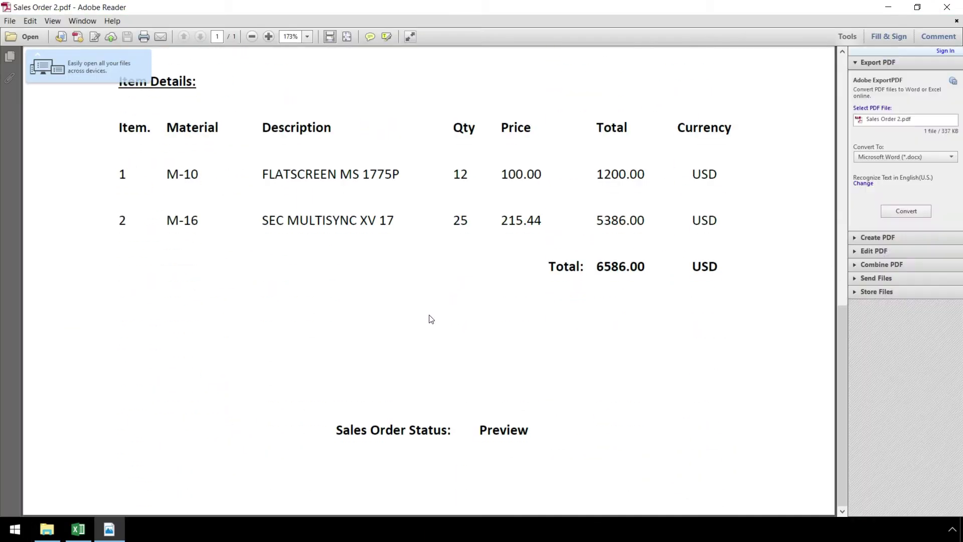
{"action": "left_click_drag", "start_coordinate": [337, 430], "coordinate": [522, 428]}
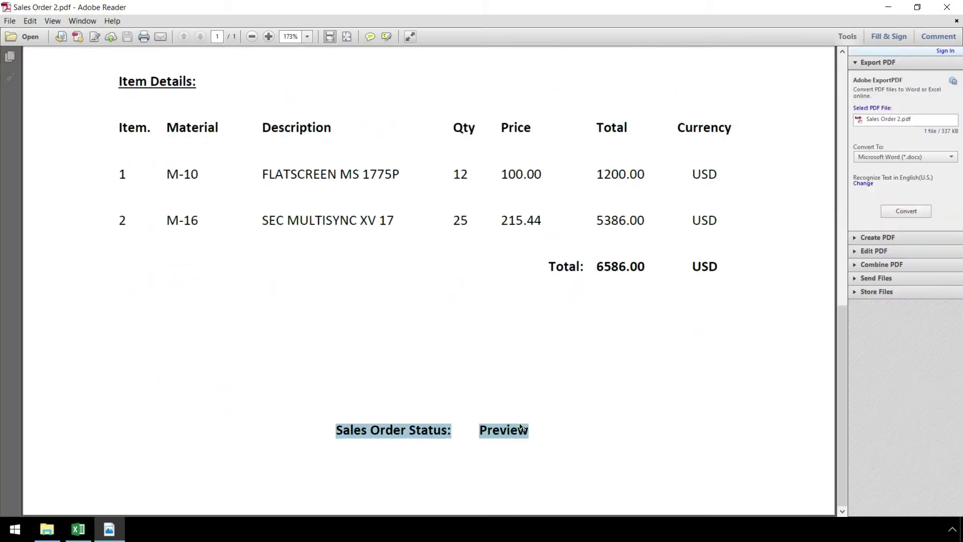
{"action": "left_click", "coordinate": [950, 8]}
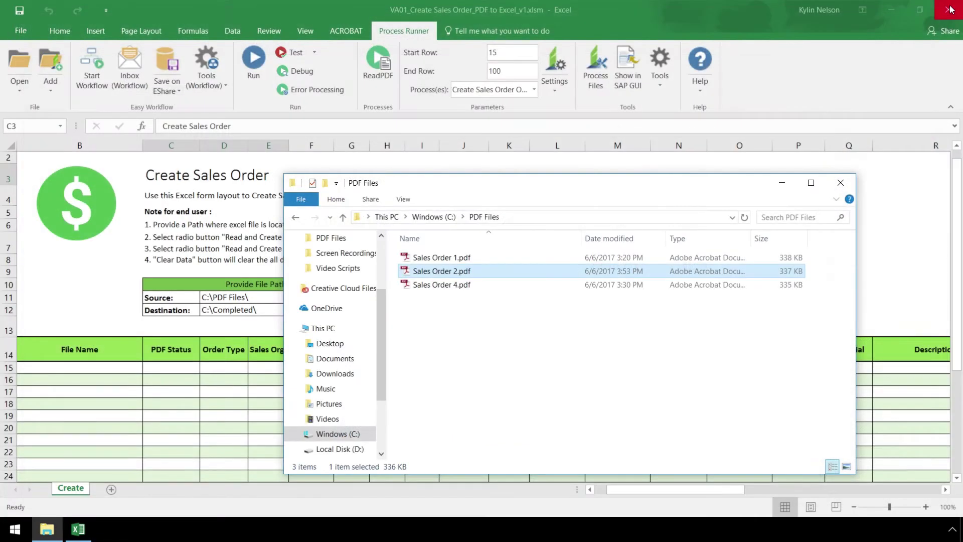
Step: Minimize File Explorer and select the Read and Create Together option on the Excel form
{"action": "left_click", "coordinate": [782, 182]}
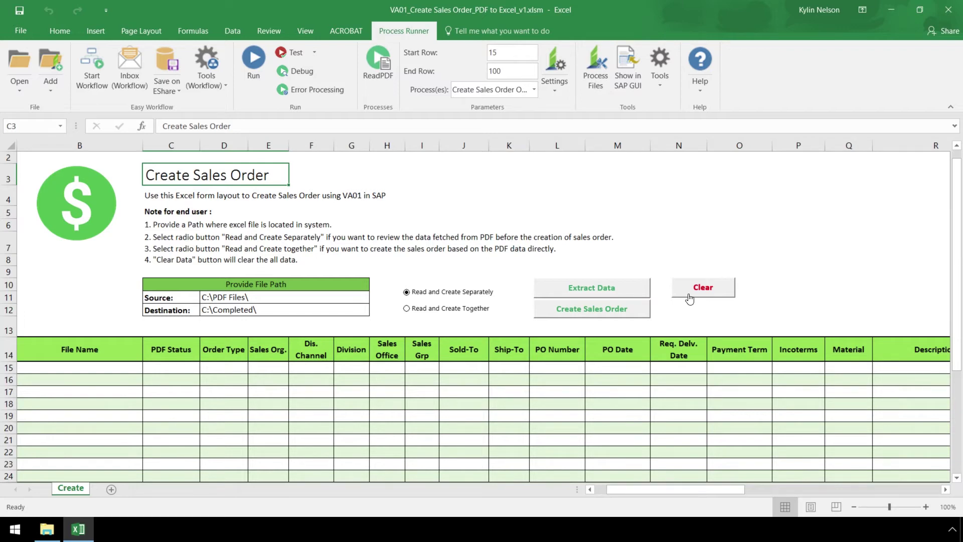
{"action": "left_click", "coordinate": [407, 309]}
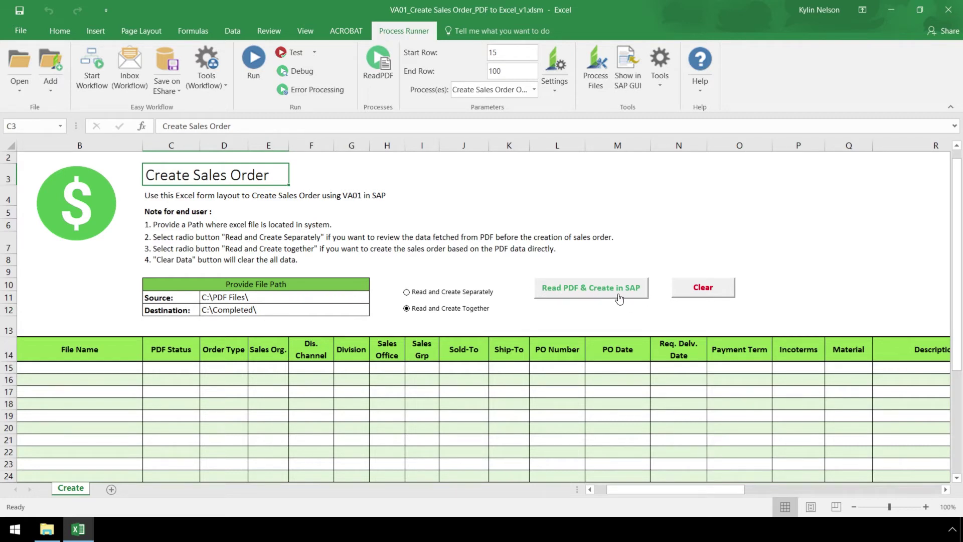
Step: Switch to Read and Create Separately, extract the PDF data, and review the Sales Order rows and statuses
{"action": "left_click", "coordinate": [408, 292]}
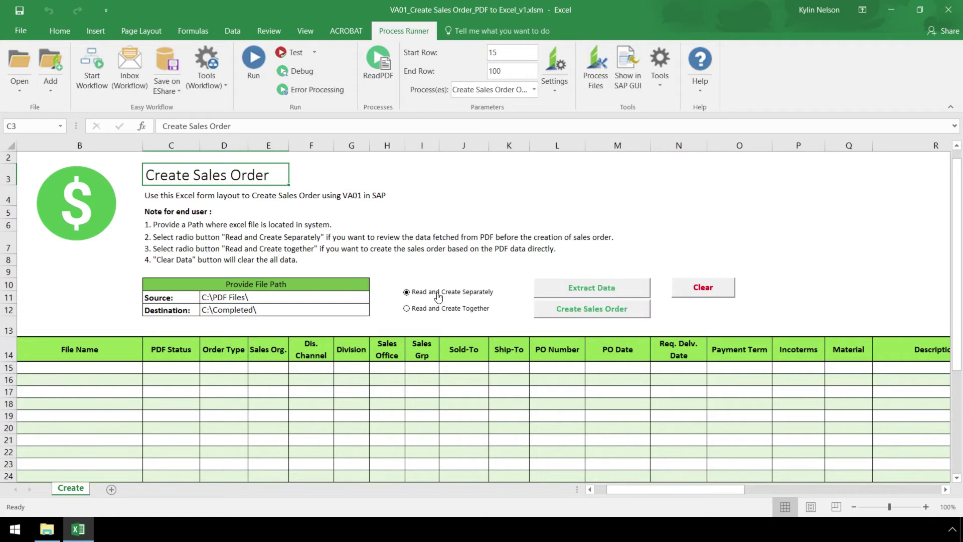
{"action": "left_click", "coordinate": [559, 291]}
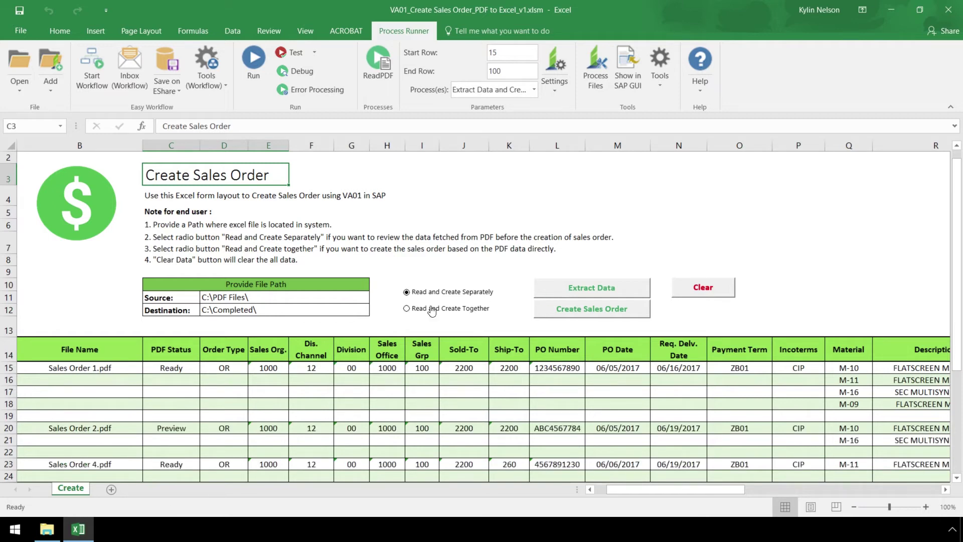
{"action": "left_click", "coordinate": [6, 464]}
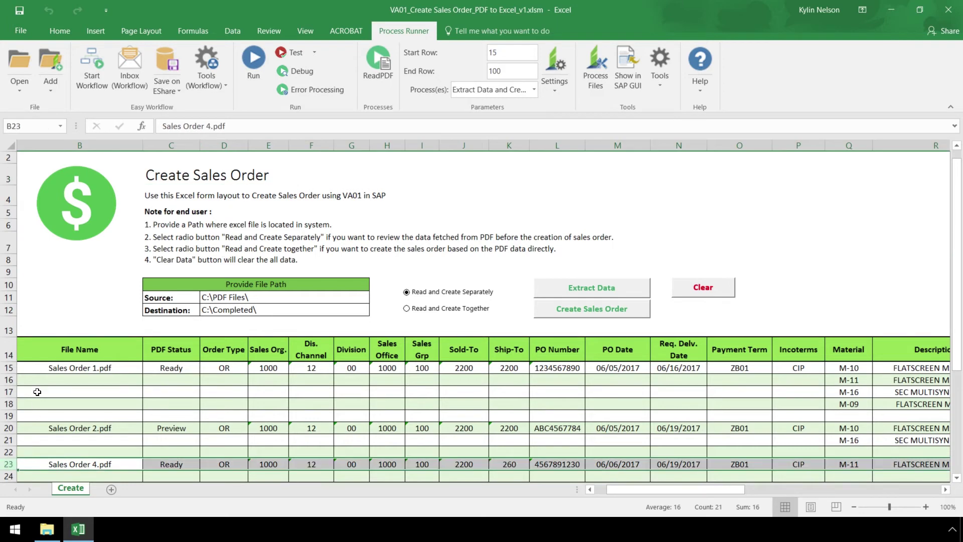
{"action": "left_click_drag", "start_coordinate": [9, 368], "coordinate": [6, 406]}
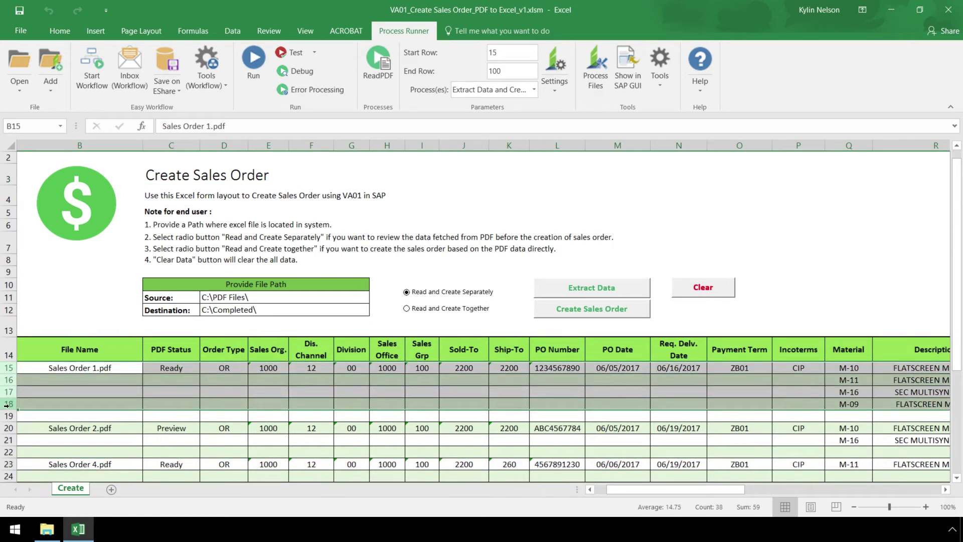
{"action": "left_click", "coordinate": [152, 351]}
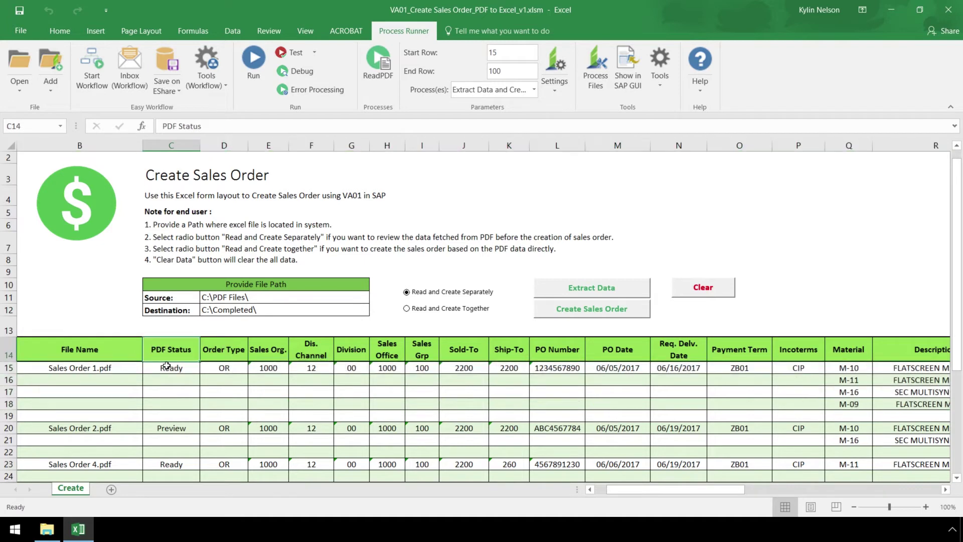
{"action": "left_click", "coordinate": [172, 428]}
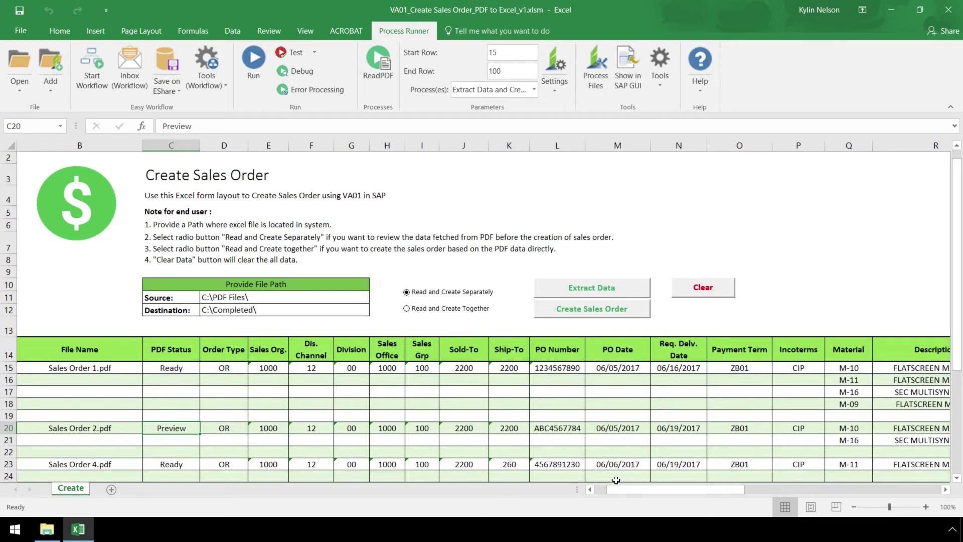
Step: Set Sales Order 4's Create? cell V23 to No
{"action": "left_click_drag", "start_coordinate": [623, 488], "coordinate": [663, 487]}
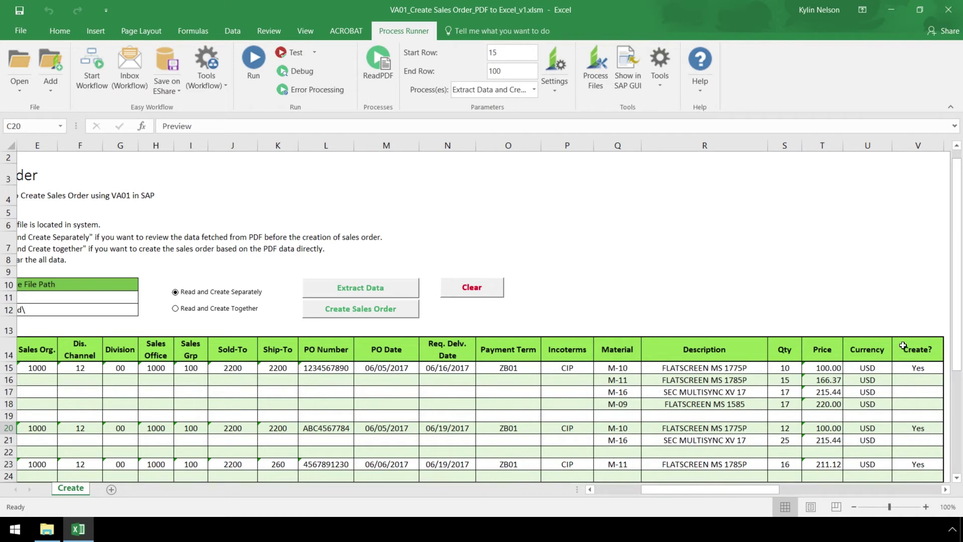
{"action": "left_click", "coordinate": [904, 466]}
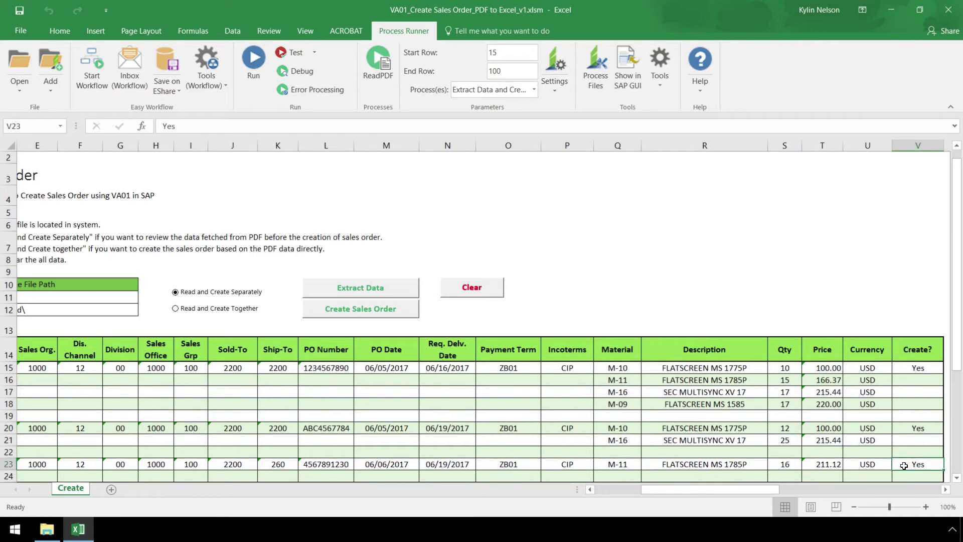
{"action": "type", "text": "N"}
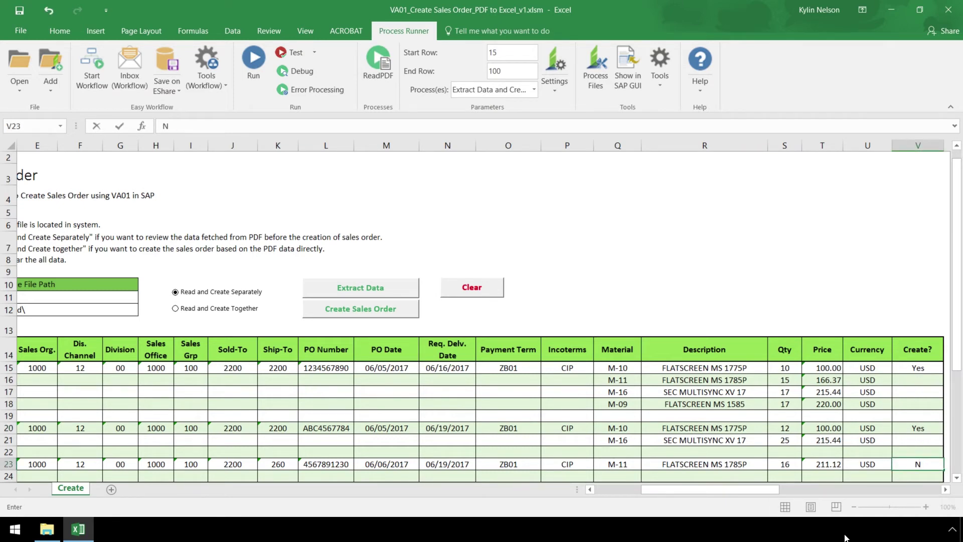
{"action": "type", "text": "o"}
Step: Run Create Sales Order and log on to SAP system DAL_ECC6_51
{"action": "left_click", "coordinate": [391, 310]}
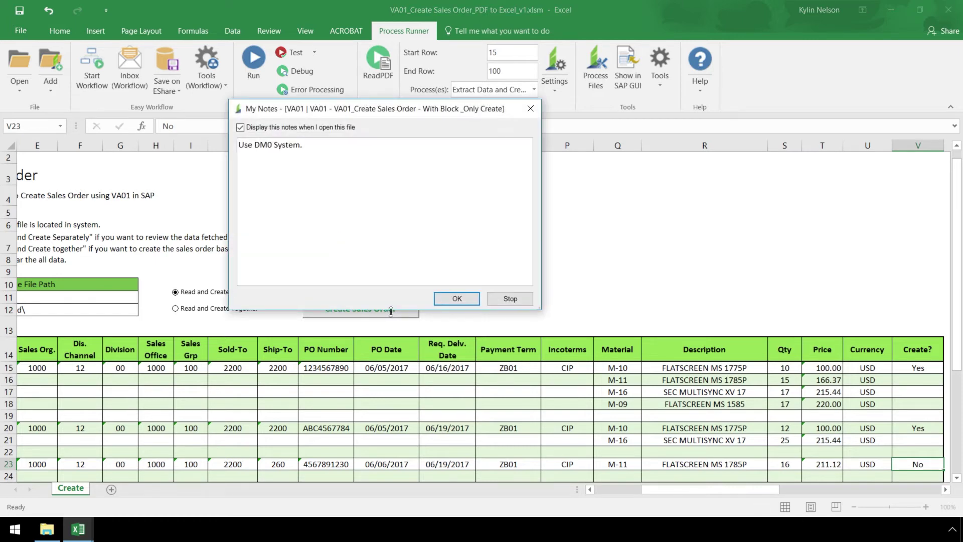
{"action": "left_click", "coordinate": [442, 298]}
{"action": "double_click", "coordinate": [401, 268]}
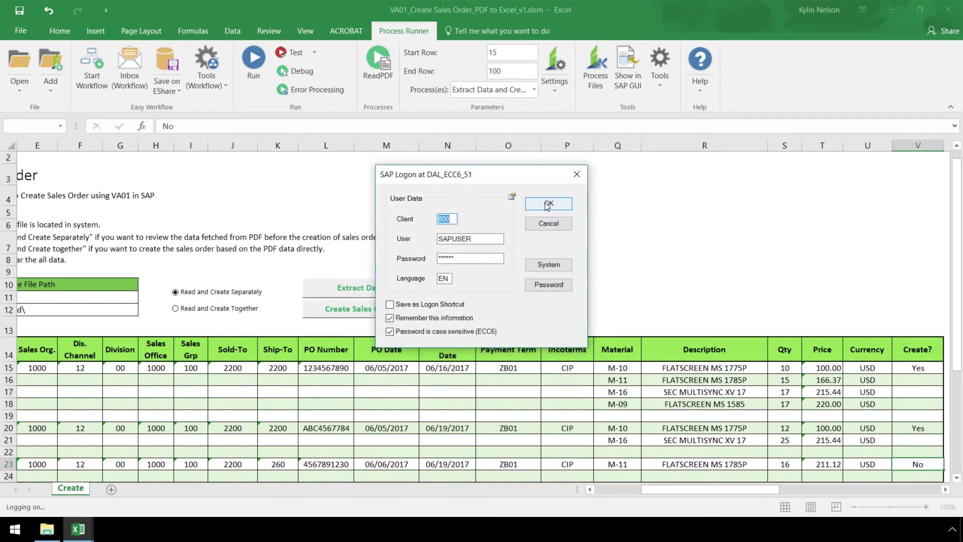
{"action": "left_click", "coordinate": [547, 204]}
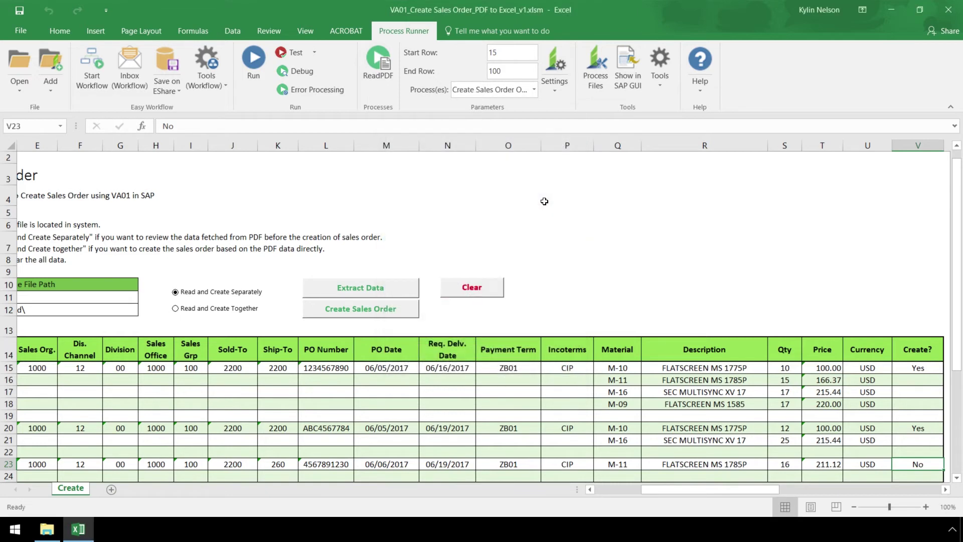
Step: Review the Sales Order and SAP Message columns, selecting order 12678's saved message
{"action": "left_click_drag", "start_coordinate": [665, 490], "coordinate": [801, 502]}
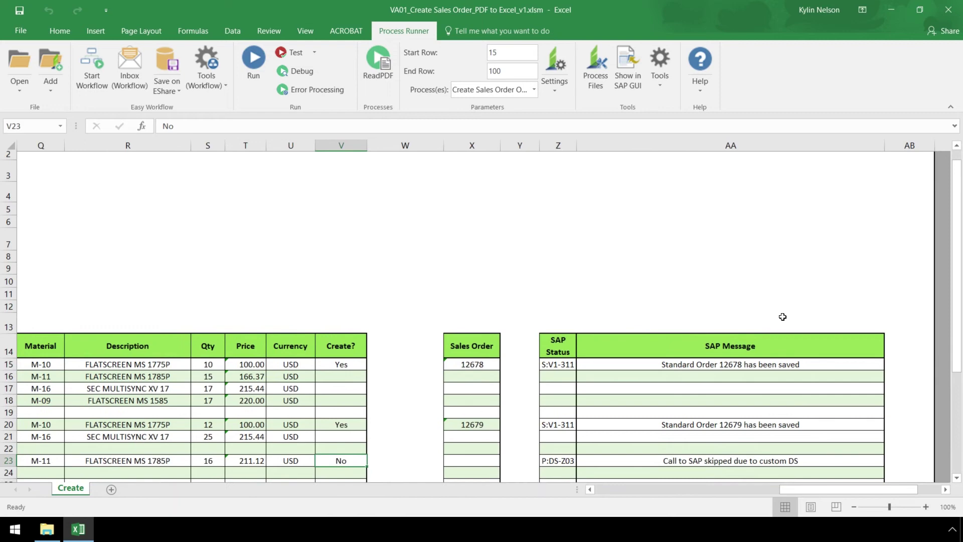
{"action": "scroll", "coordinate": [806, 299], "scroll_direction": "down", "scroll_amount": 3}
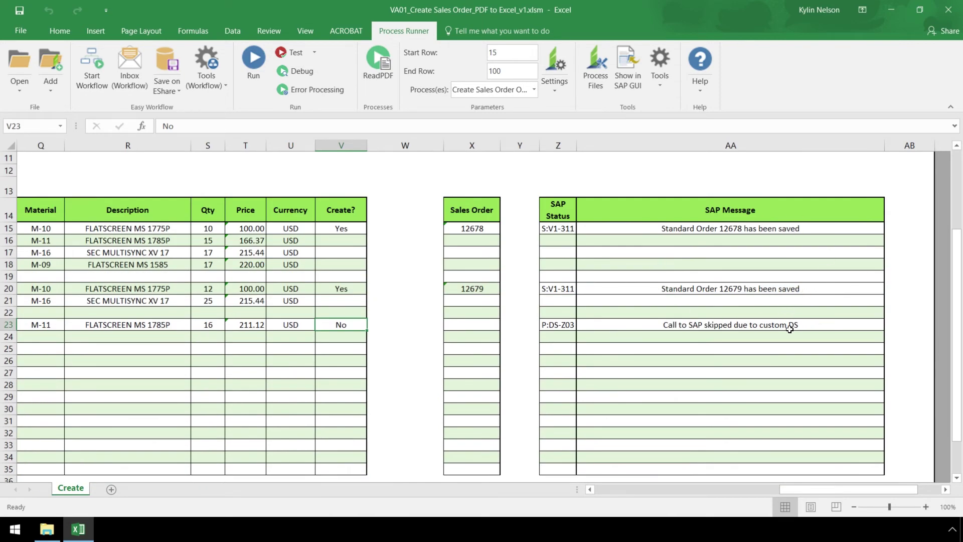
{"action": "left_click", "coordinate": [655, 224]}
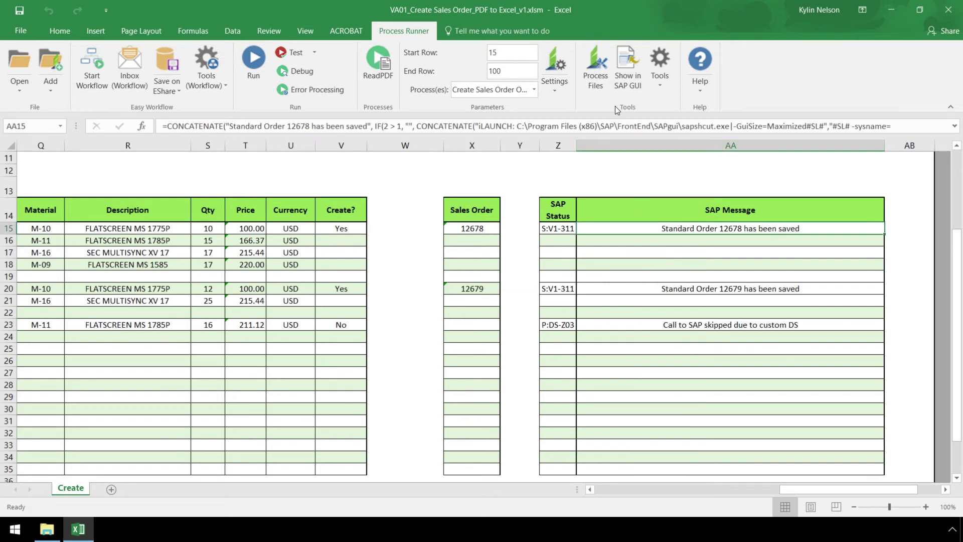
Step: Display order 12678 in SAP GUI, resizing the window to show all items, then log off
{"action": "left_click", "coordinate": [621, 87]}
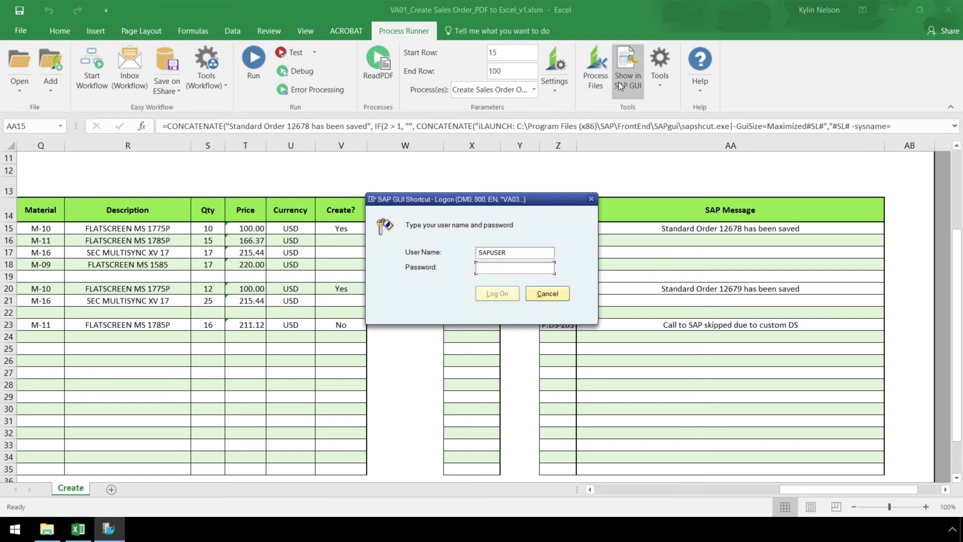
{"action": "type", "text": "****"}
{"action": "key", "text": "Return"}
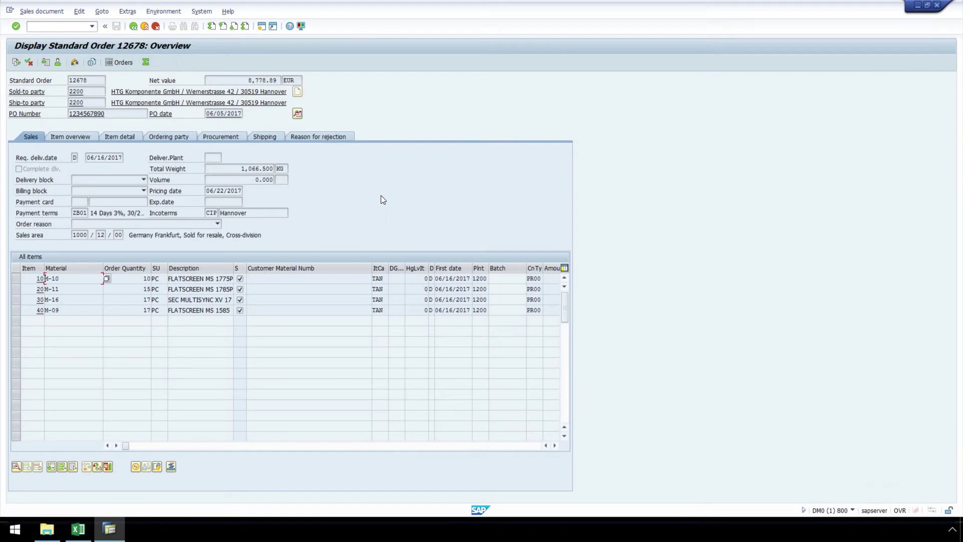
{"action": "left_click", "coordinate": [928, 5]}
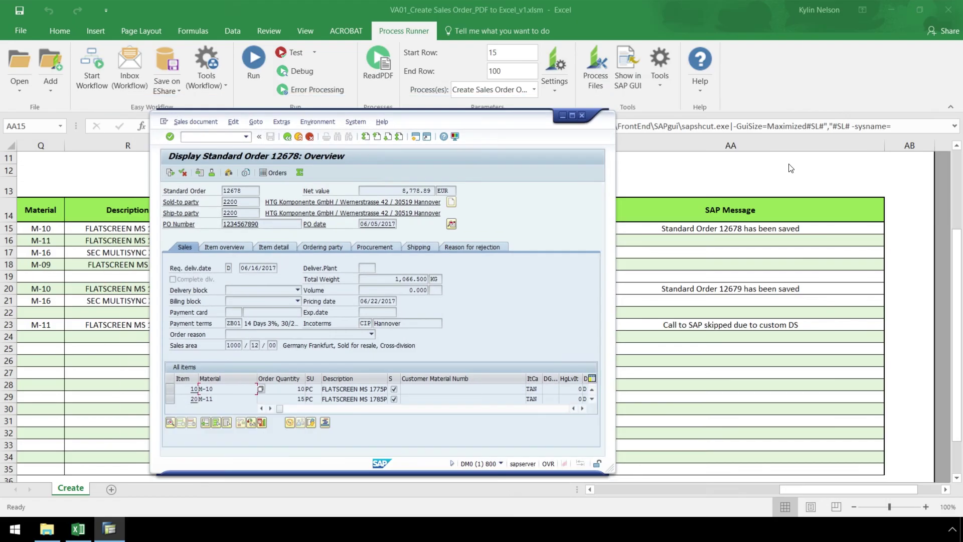
{"action": "left_click_drag", "start_coordinate": [526, 132], "coordinate": [724, 58]}
{"action": "left_click_drag", "start_coordinate": [810, 398], "coordinate": [852, 447]}
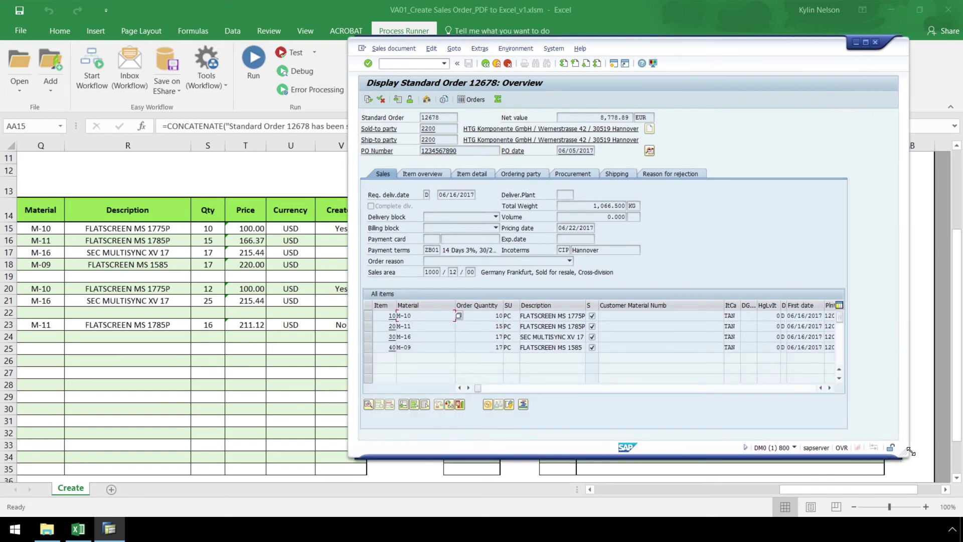
{"action": "left_click_drag", "start_coordinate": [911, 452], "coordinate": [914, 454]}
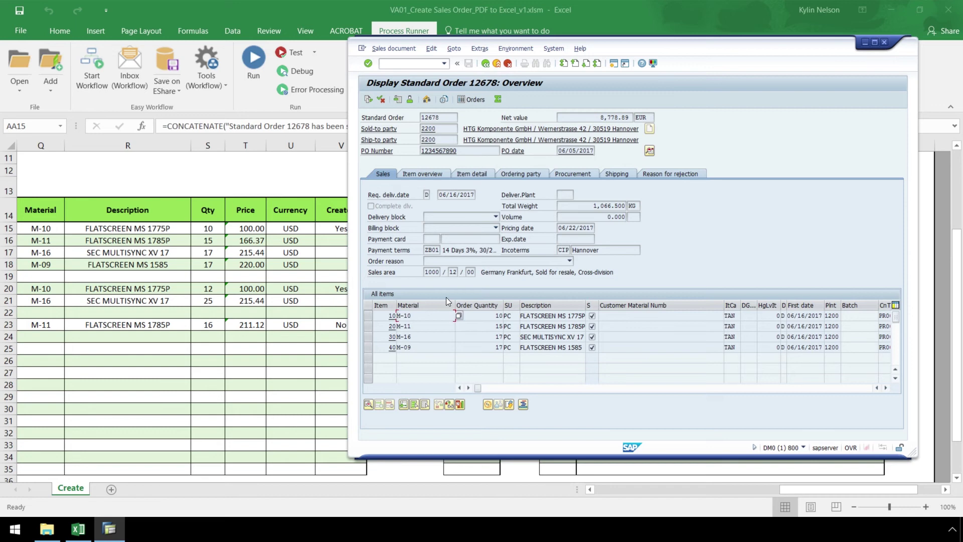
{"action": "left_click", "coordinate": [884, 42]}
{"action": "left_click", "coordinate": [460, 224]}
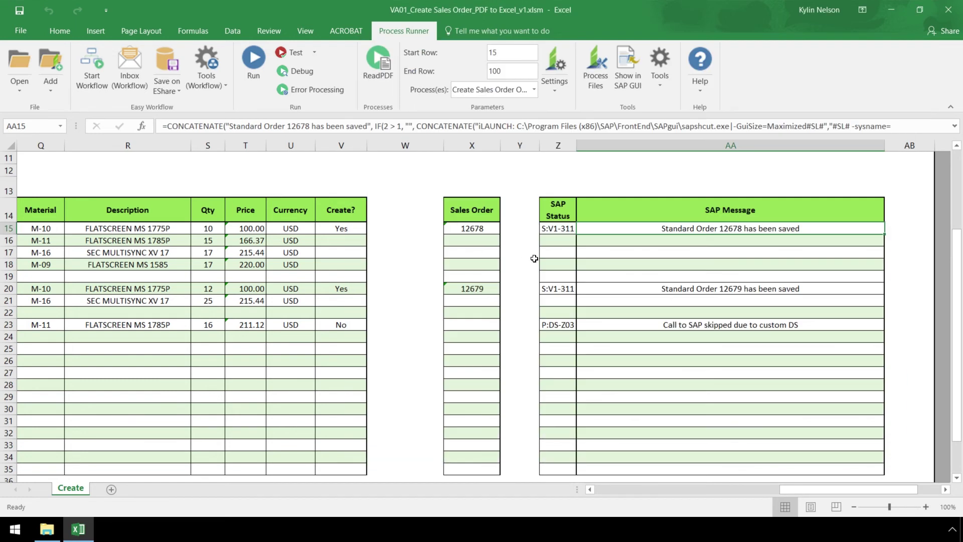
Step: Open order 12679 in SAP GUI from its saved message and restore the window size
{"action": "left_click", "coordinate": [627, 288]}
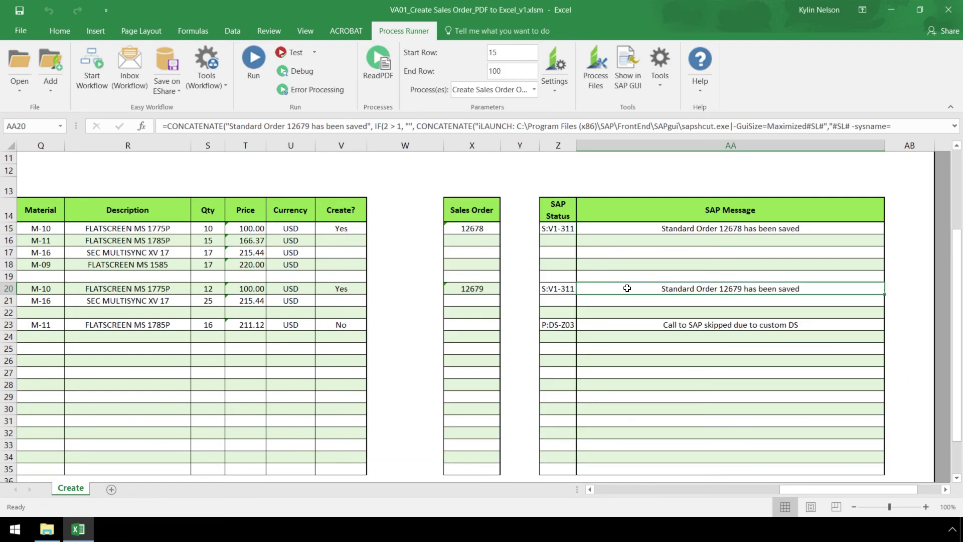
{"action": "left_click", "coordinate": [631, 68]}
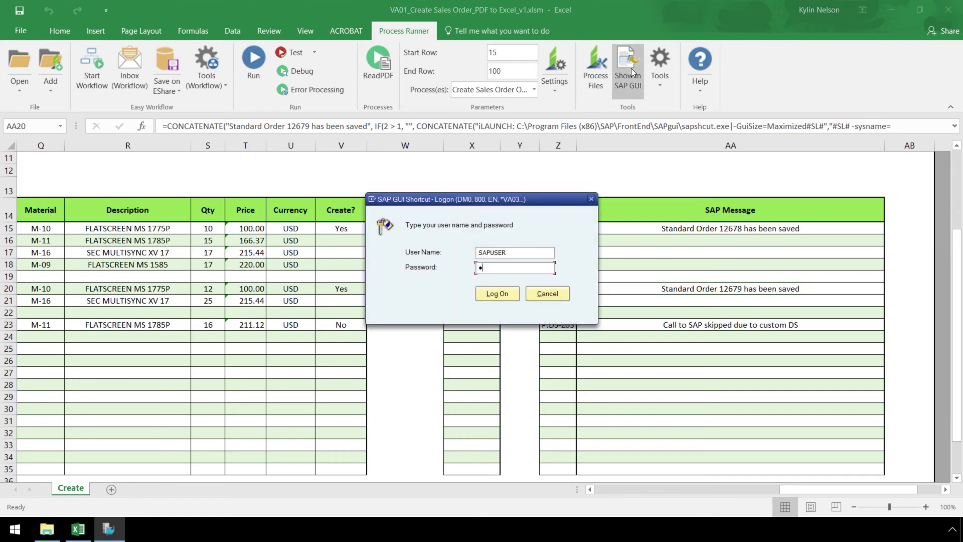
{"action": "type", "text": "****"}
{"action": "key", "text": "Return"}
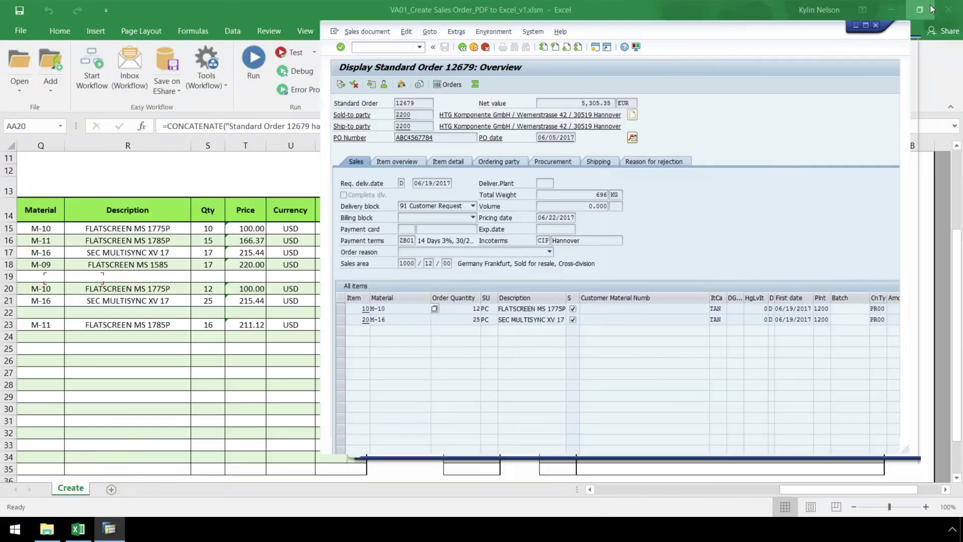
{"action": "left_click", "coordinate": [928, 5]}
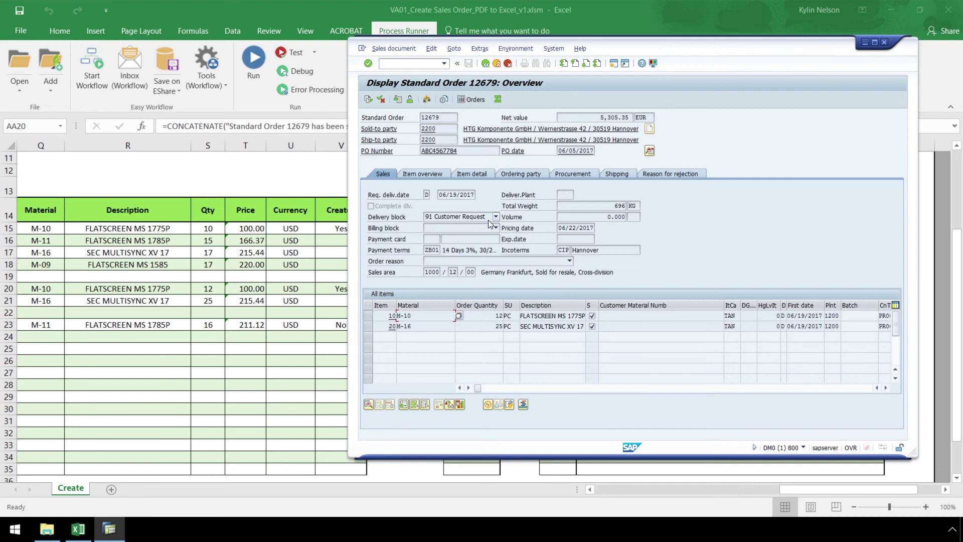
Step: Navigate File Explorer to C:\Completed\UpdatedPdfFile
{"action": "left_click", "coordinate": [47, 529]}
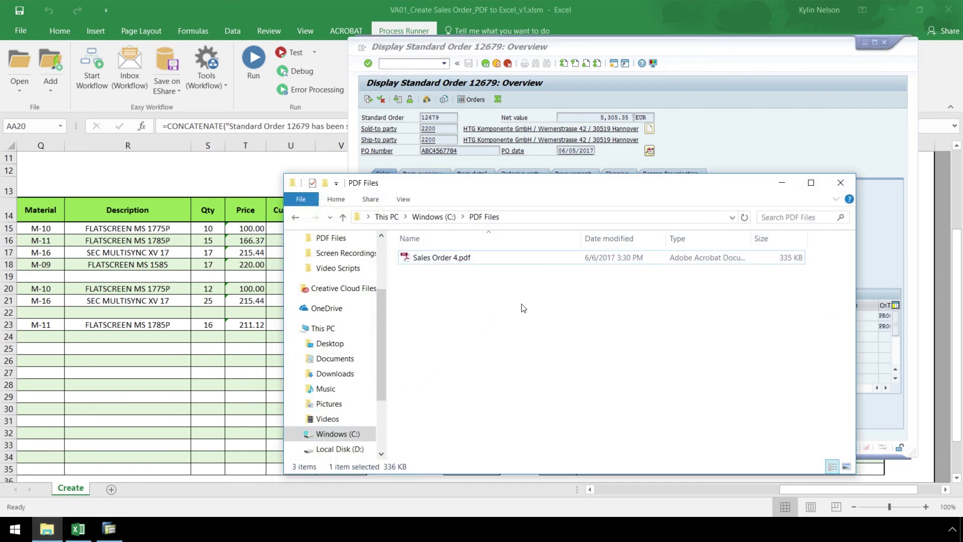
{"action": "left_click", "coordinate": [298, 219]}
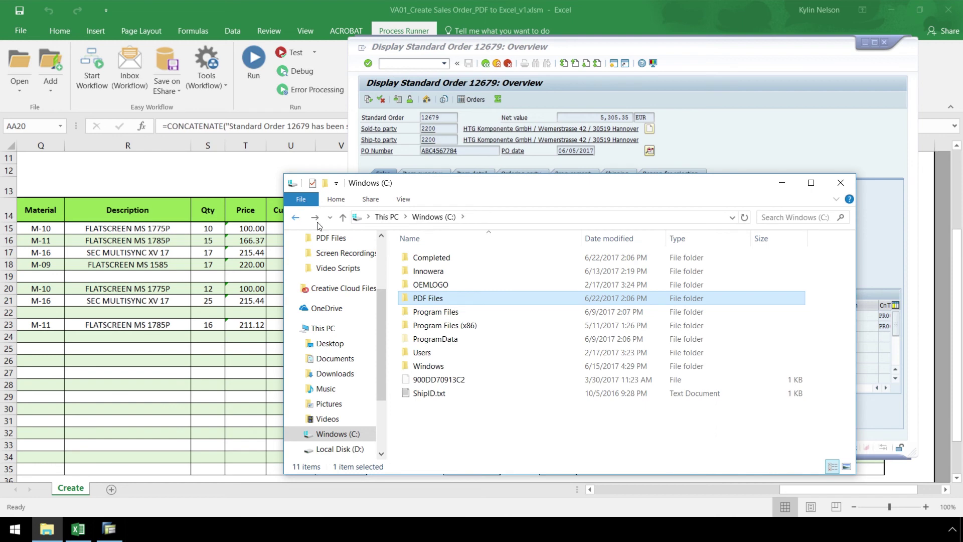
{"action": "double_click", "coordinate": [436, 257]}
{"action": "double_click", "coordinate": [436, 258]}
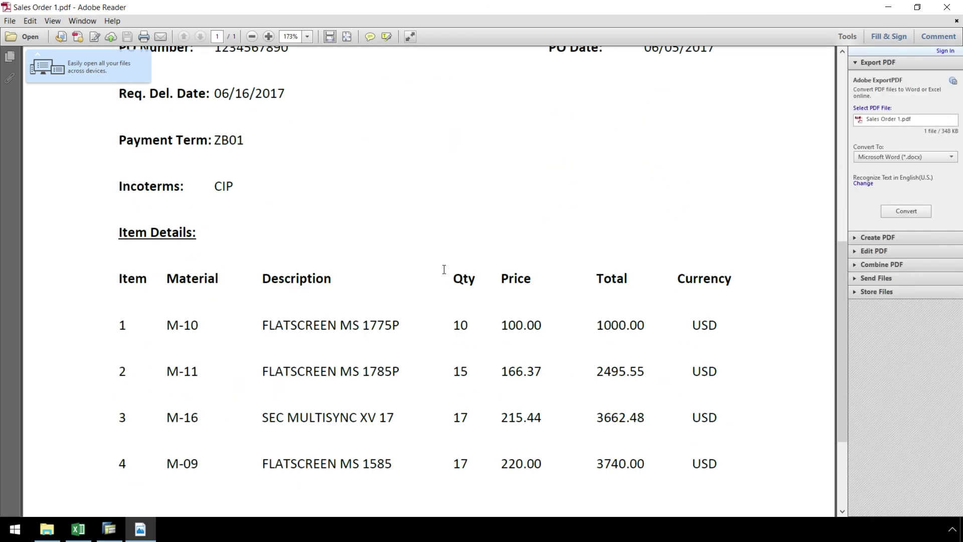
Step: Highlight the green stamp stating Sales Order '12678' was created in SAP System 'DM0'
{"action": "left_click_drag", "start_coordinate": [160, 458], "coordinate": [698, 476]}
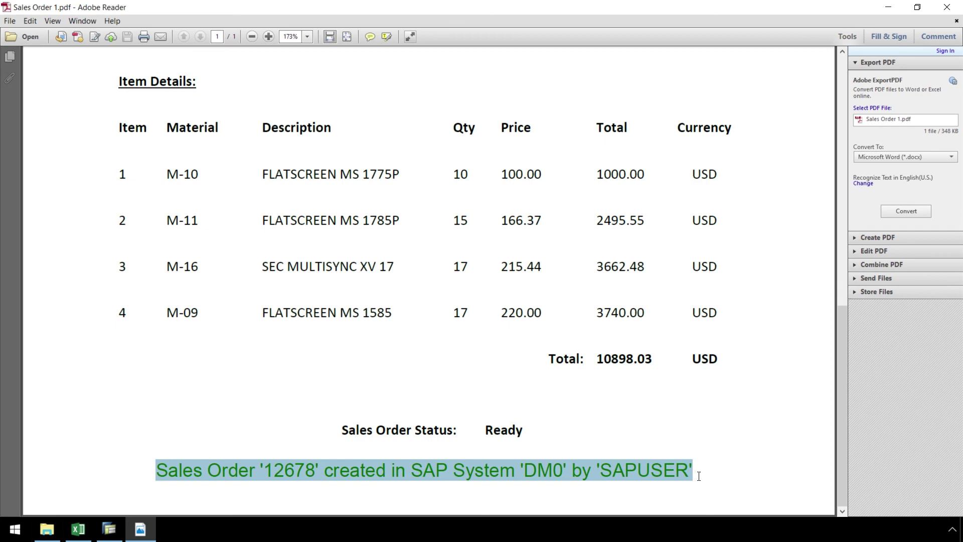